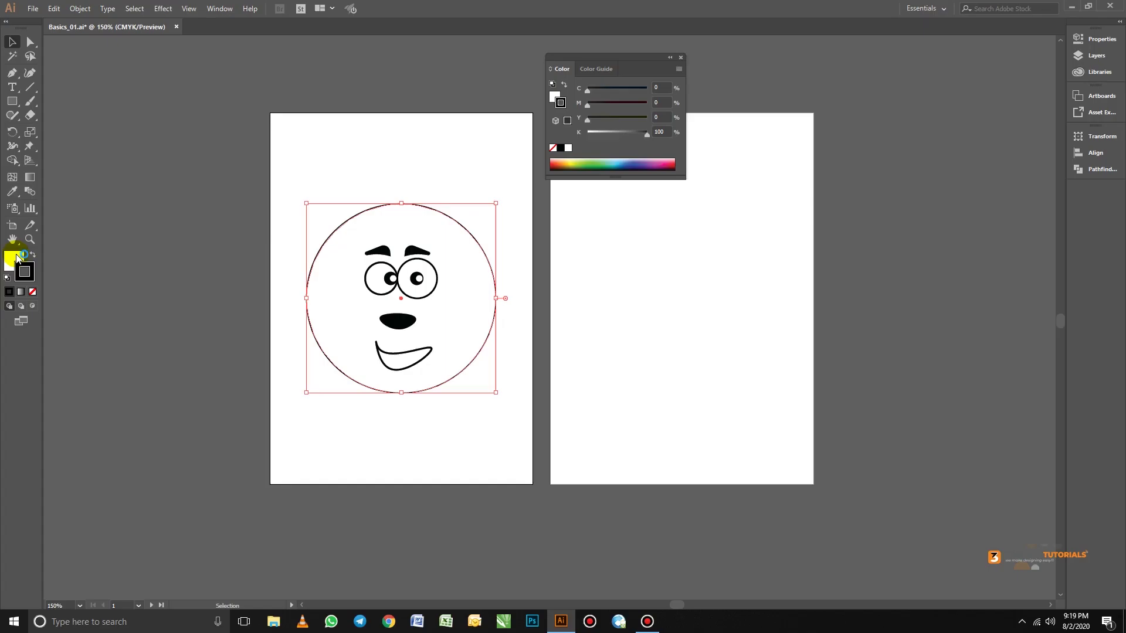
Close the floating Color panel so only the artboards and face drawing remain in view.
click(680, 58)
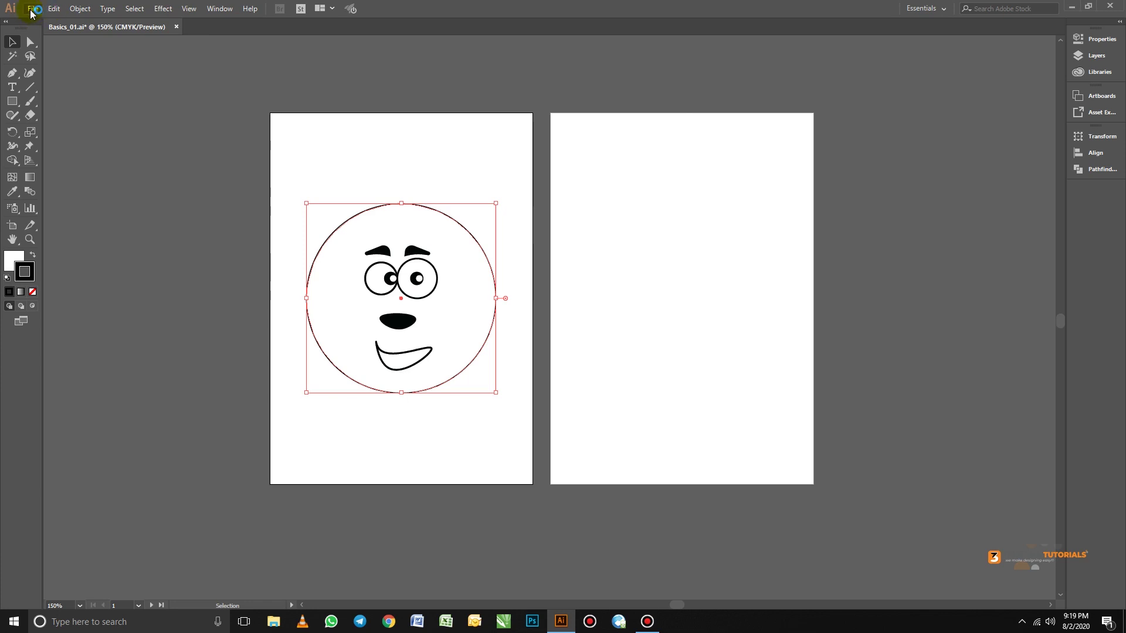
Browse the File, Object, Window and Effect menus, then deselect the face circle.
click(31, 11)
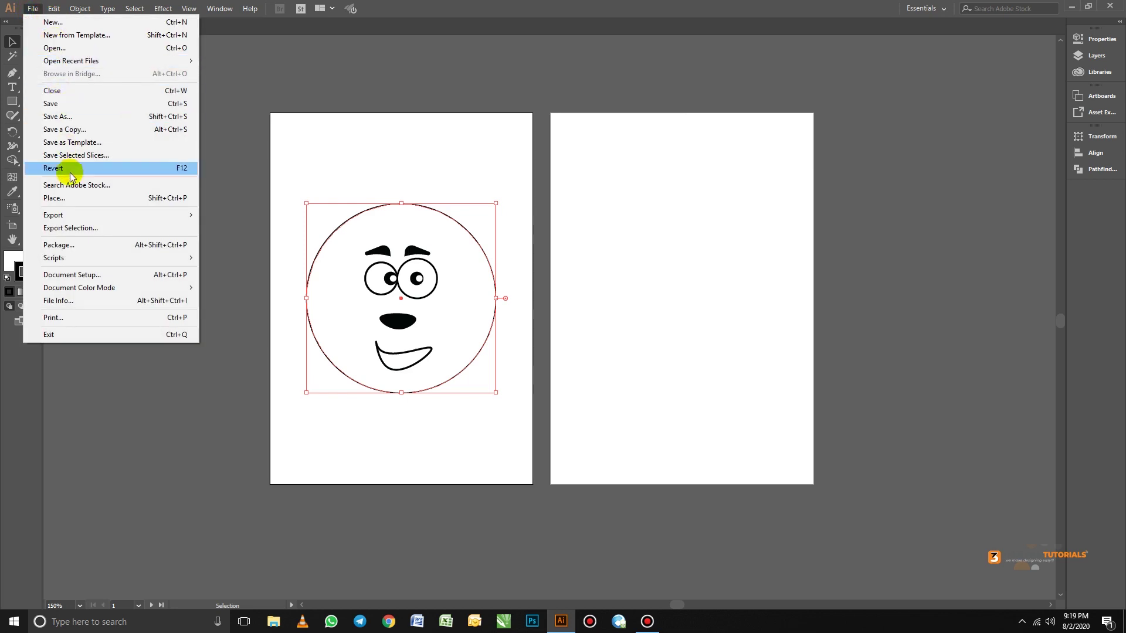
click(97, 226)
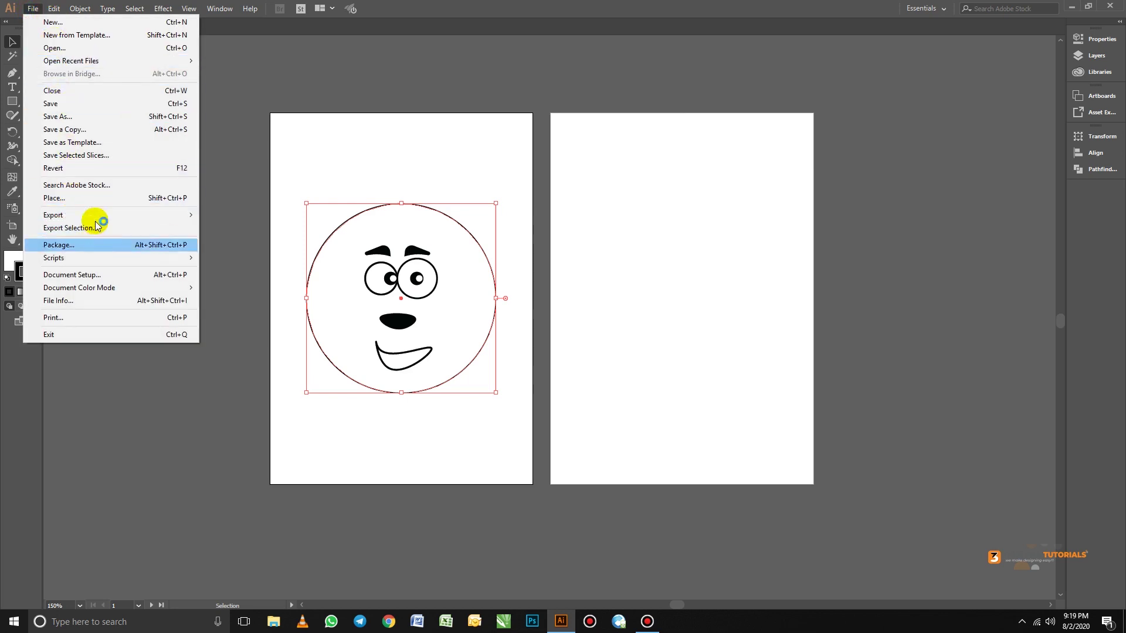
mouse_move(90, 11)
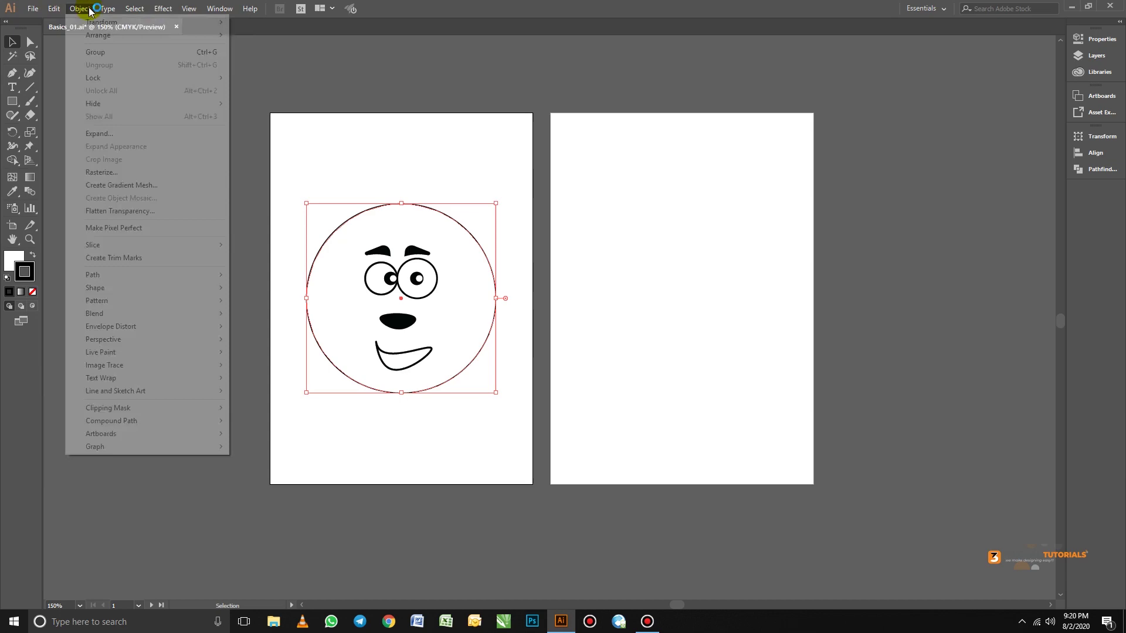
mouse_move(207, 4)
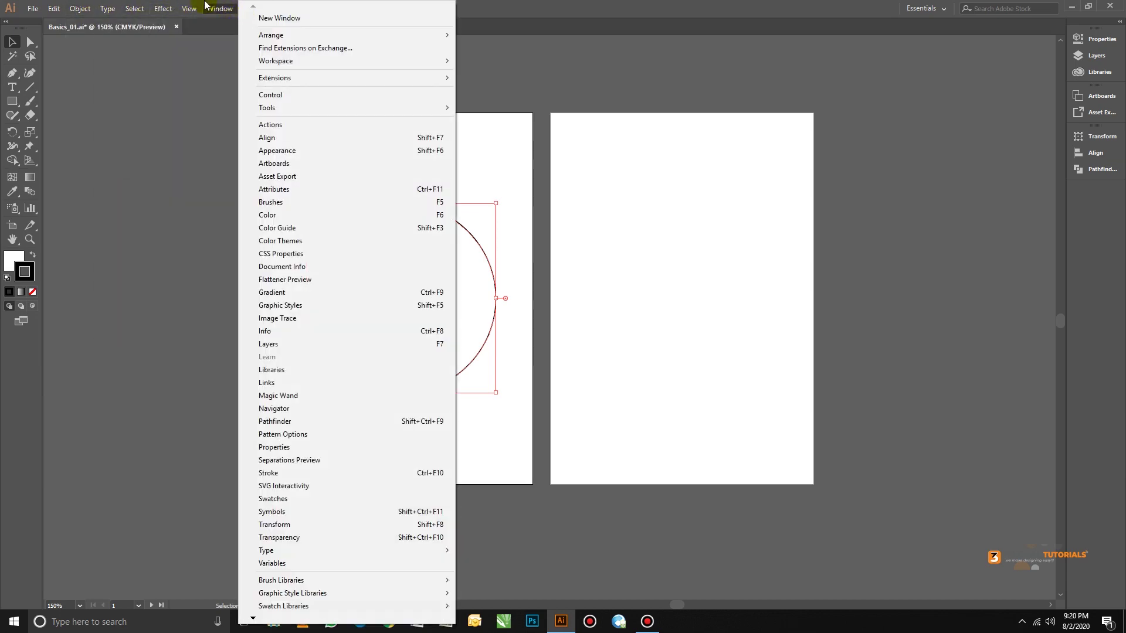
mouse_move(27, 11)
mouse_move(163, 9)
click(85, 102)
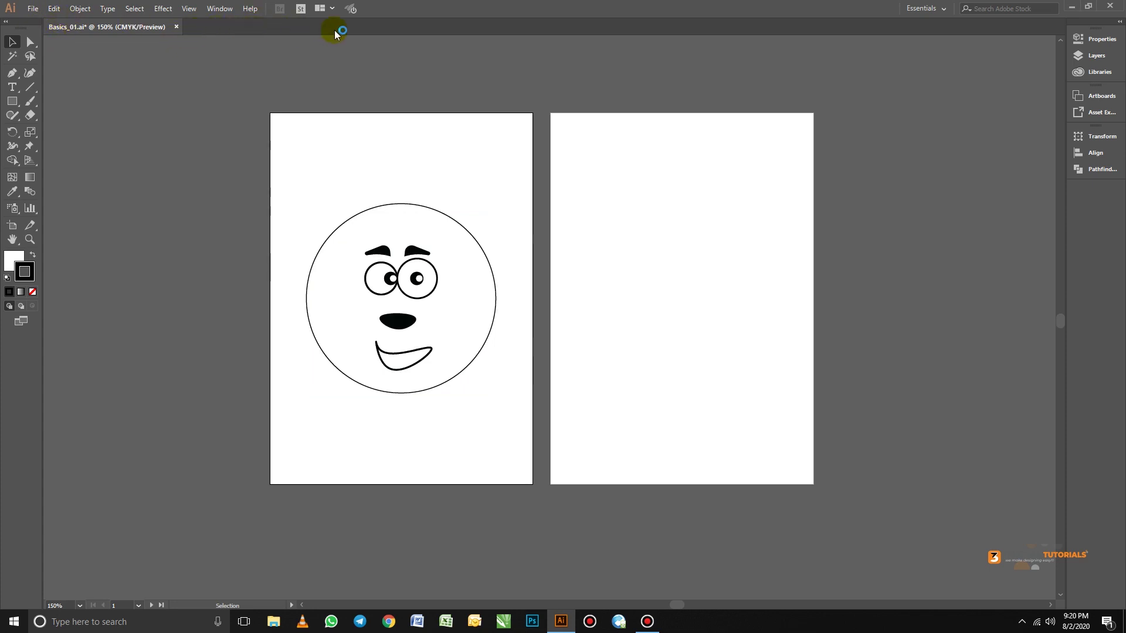
Show the Control panel from the Window menu.
click(221, 12)
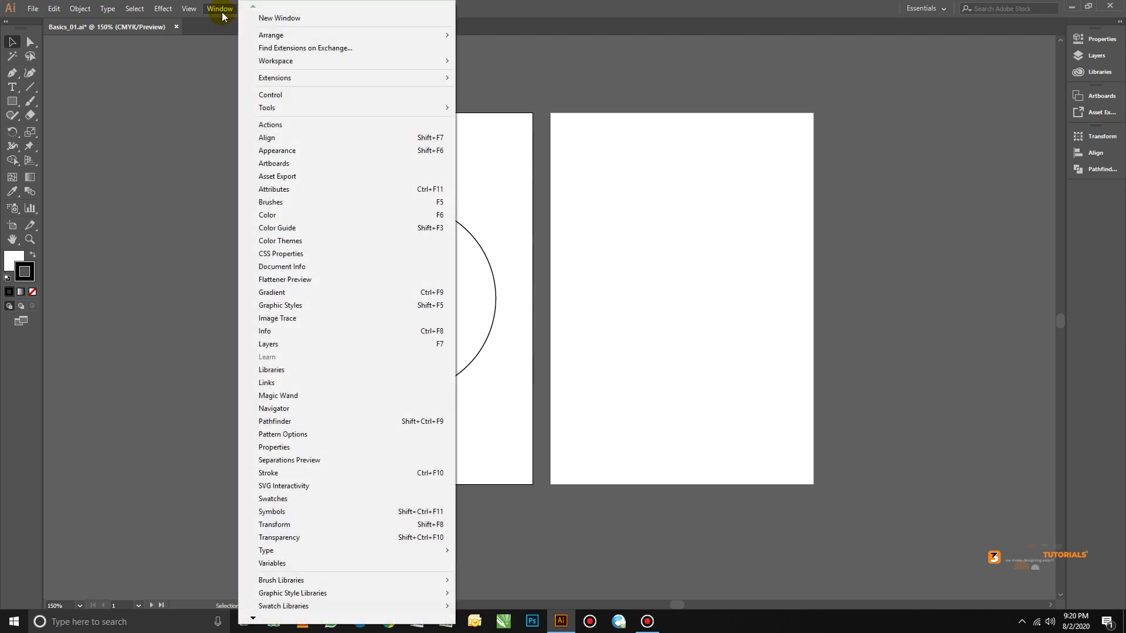
click(295, 95)
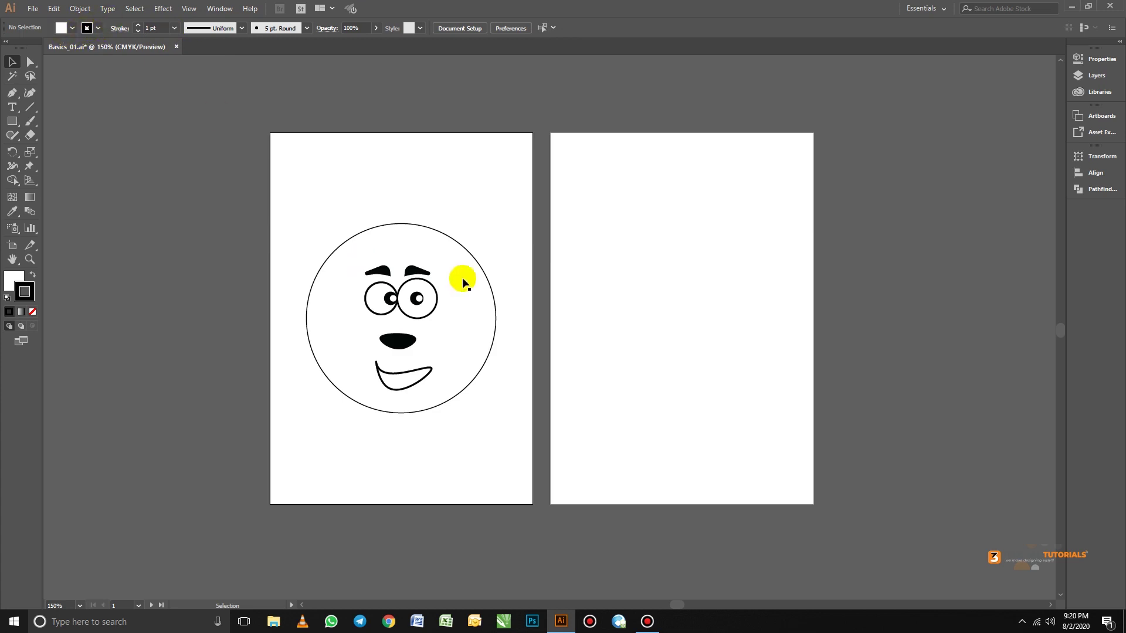
Select the face circle, keep its white fill, and raise its stroke weight to 5 pt.
click(411, 226)
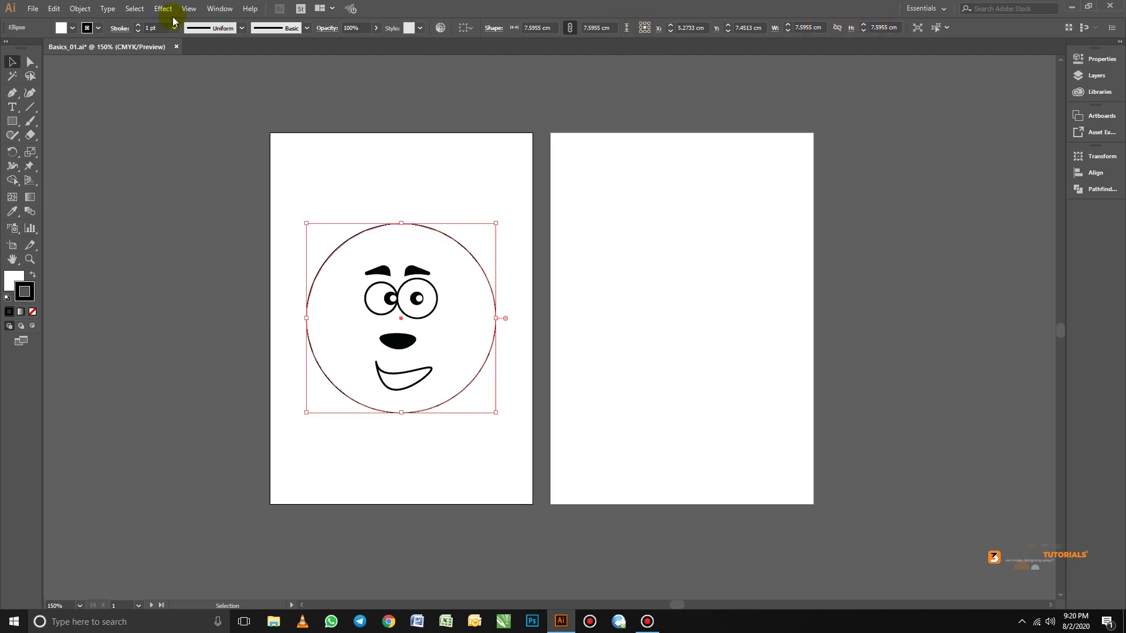
click(72, 28)
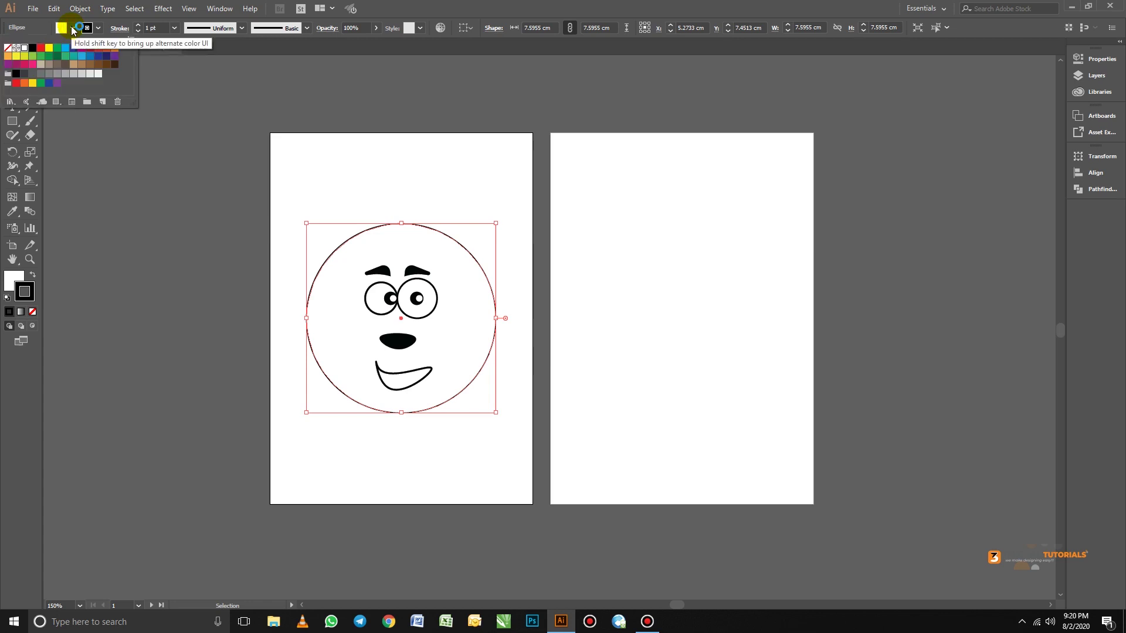
click(100, 29)
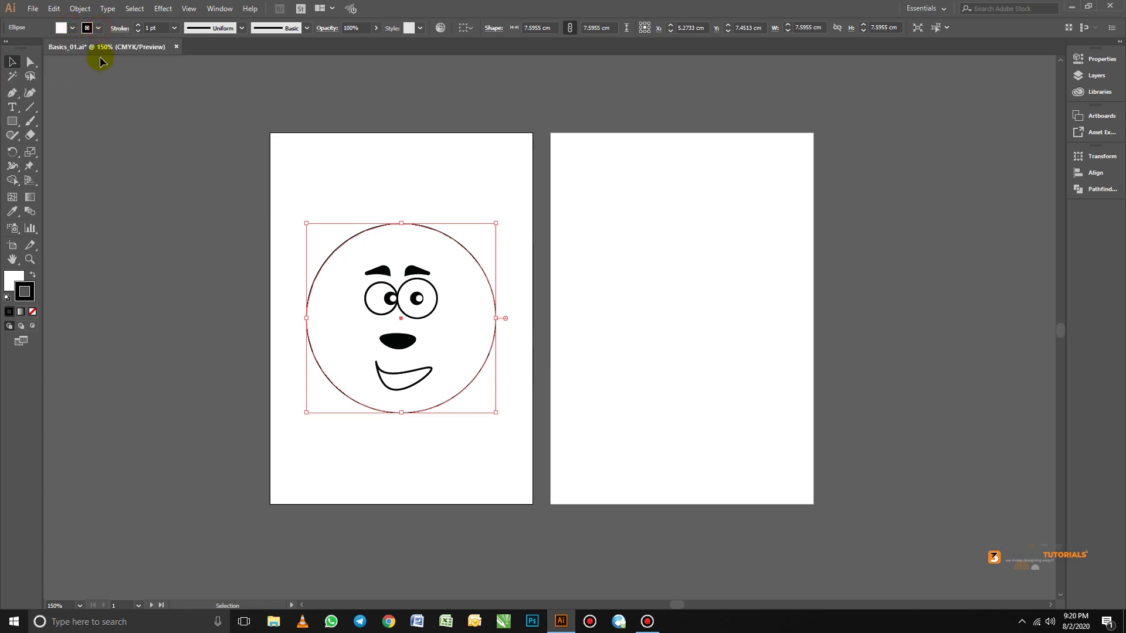
click(139, 26)
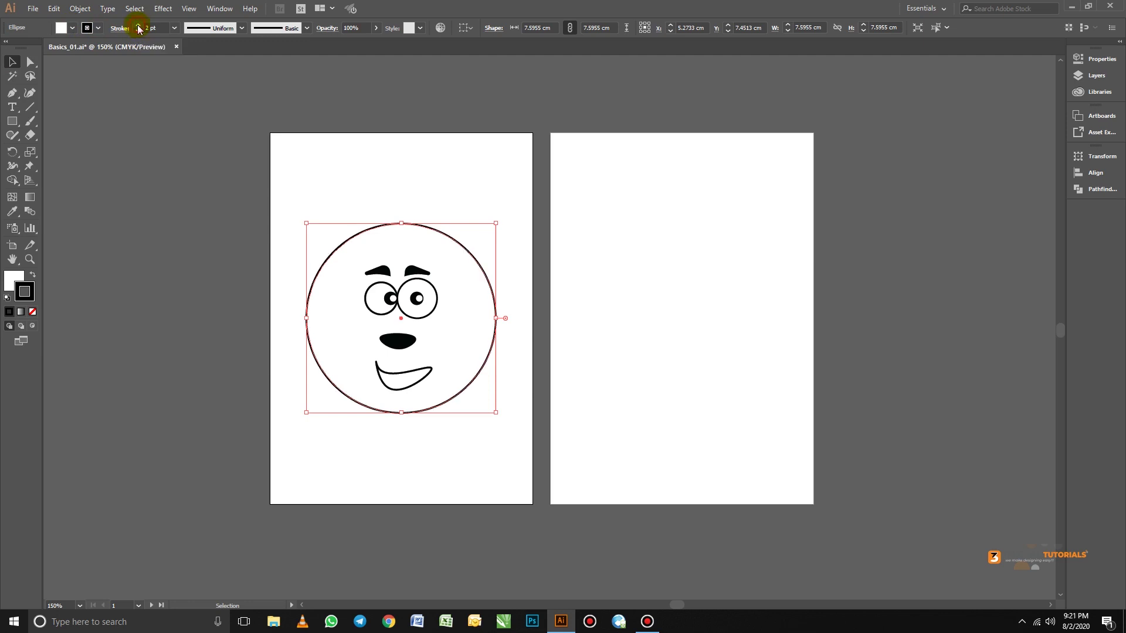
click(138, 26)
click(138, 26)
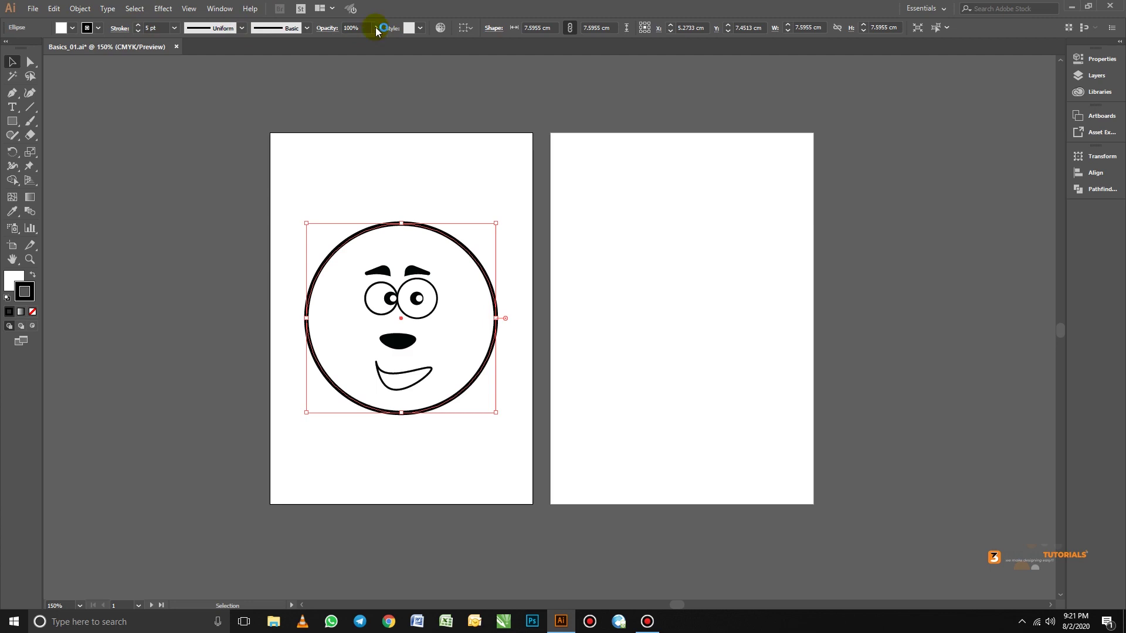
click(442, 29)
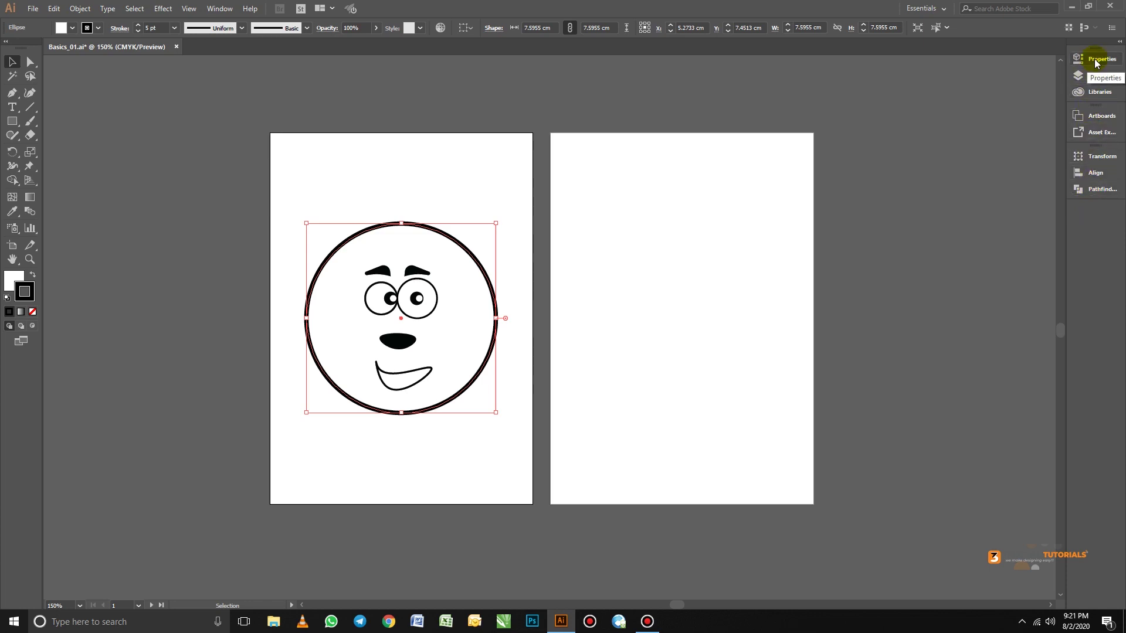
Open the Properties panel group and cycle through Properties, Layers and Libraries, ending on Libraries.
click(1096, 61)
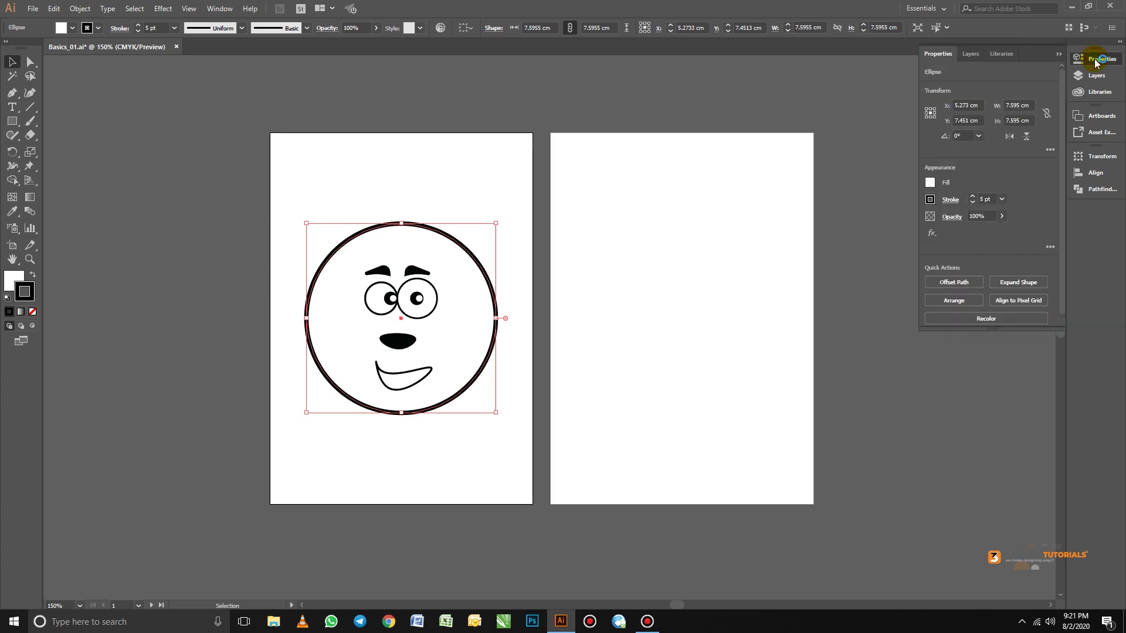
click(971, 53)
click(1001, 54)
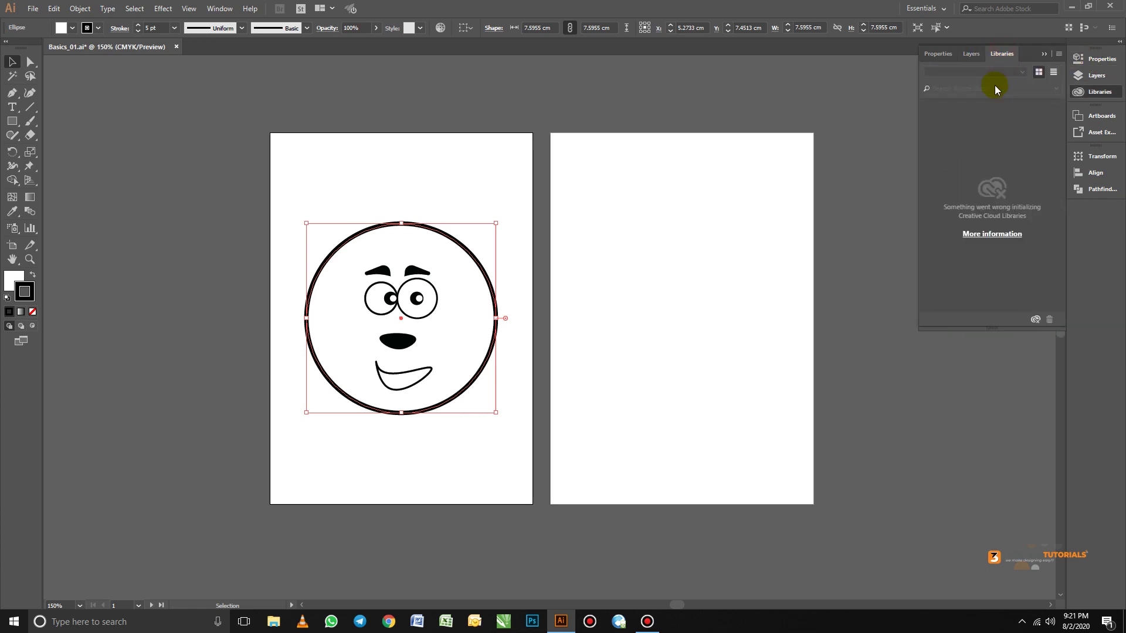
click(938, 53)
click(1086, 77)
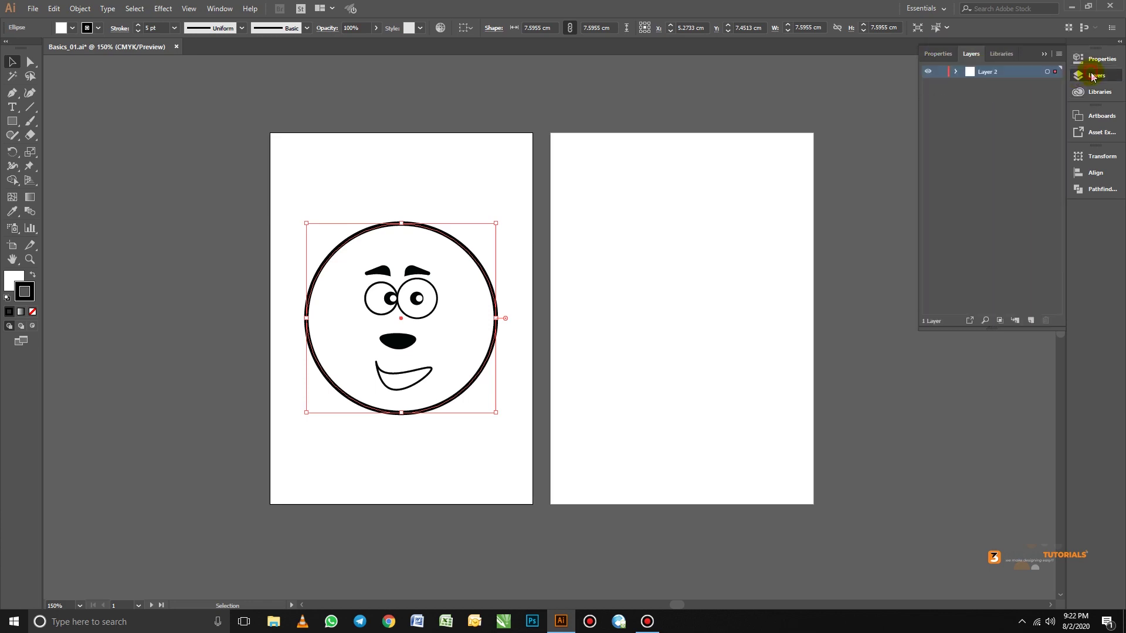
click(1100, 93)
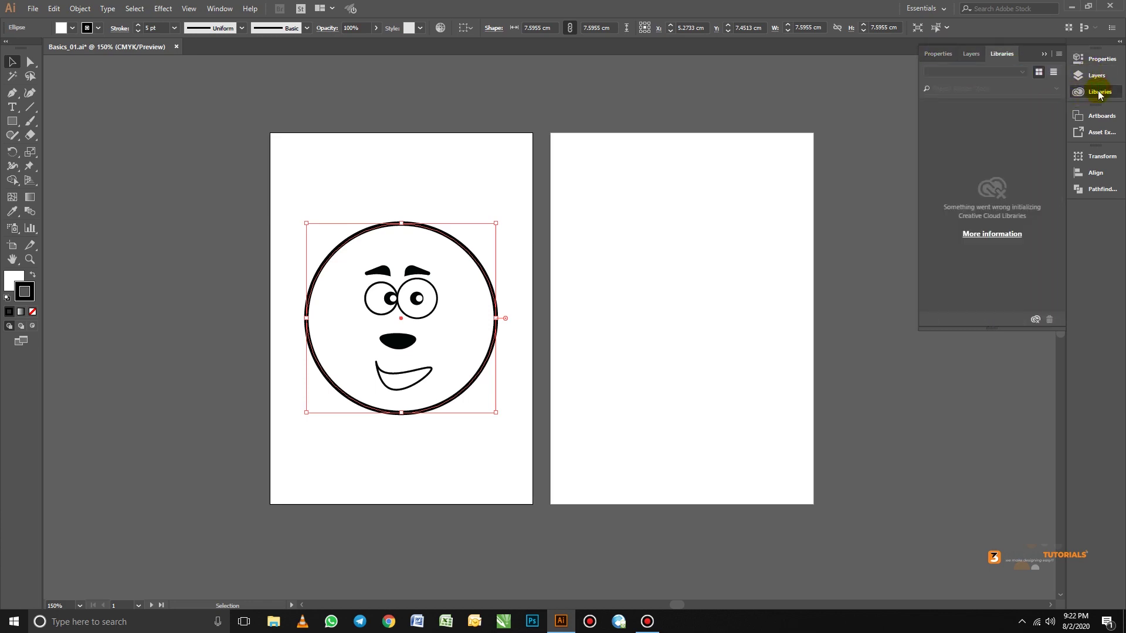
Zoom the view to 100% and deselect everything on the canvas.
click(81, 608)
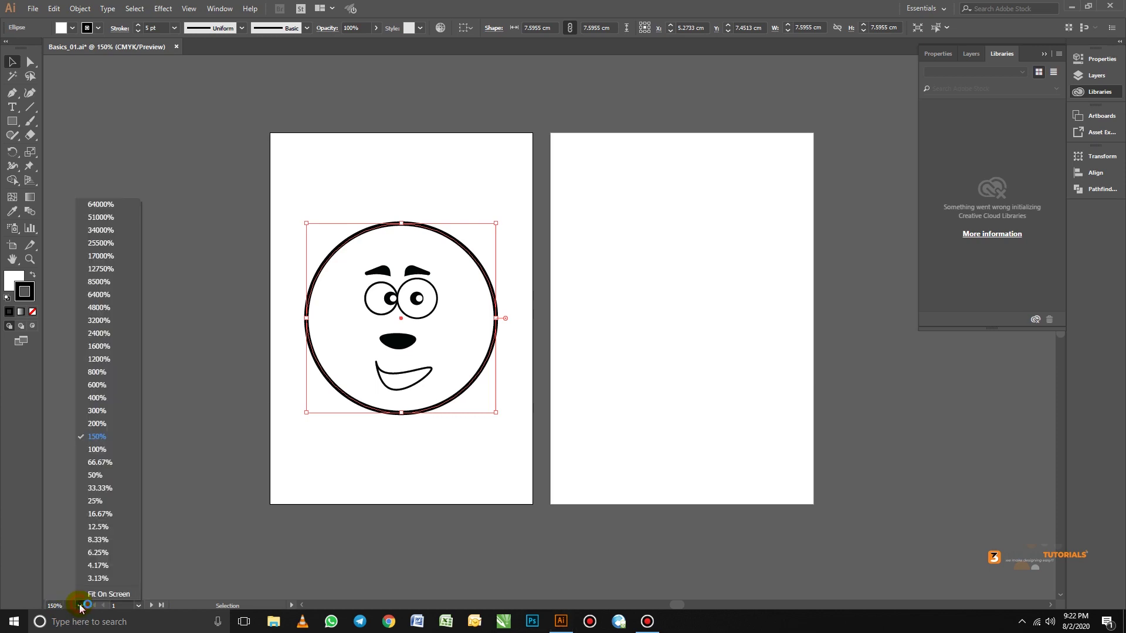
click(96, 450)
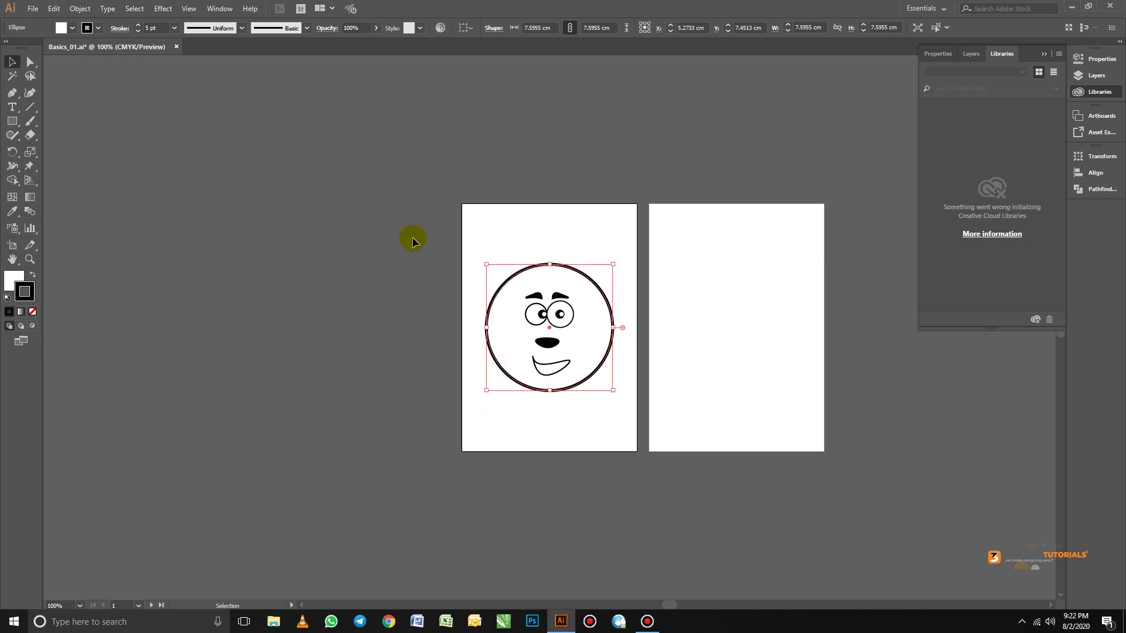
click(394, 233)
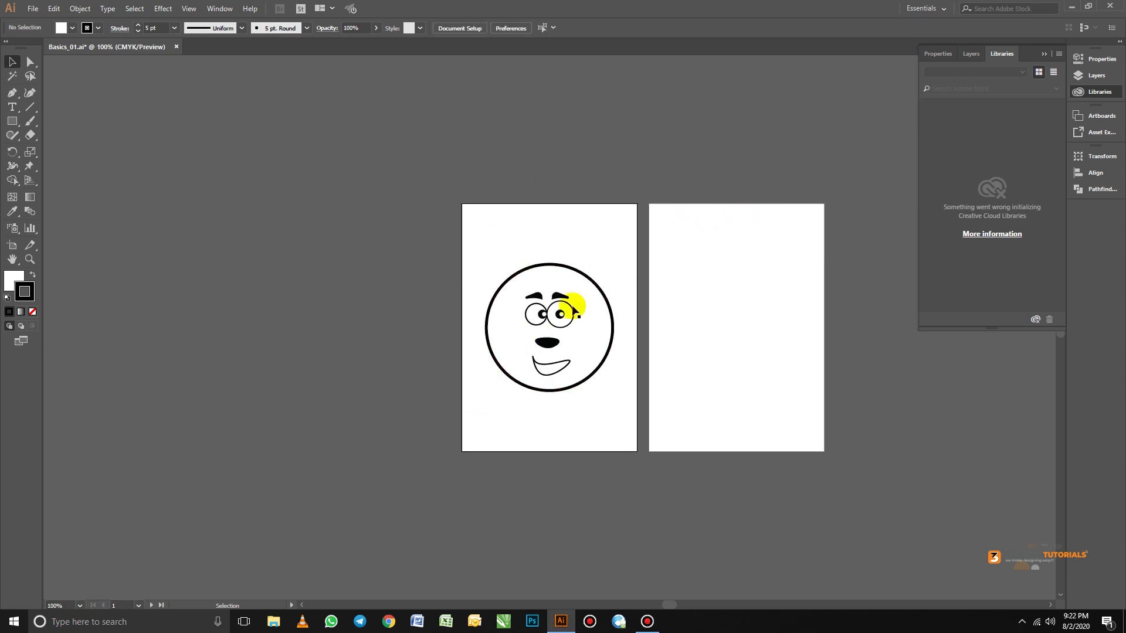
Zoom to 150% and pan so both artboards sit centrally in the window.
click(80, 607)
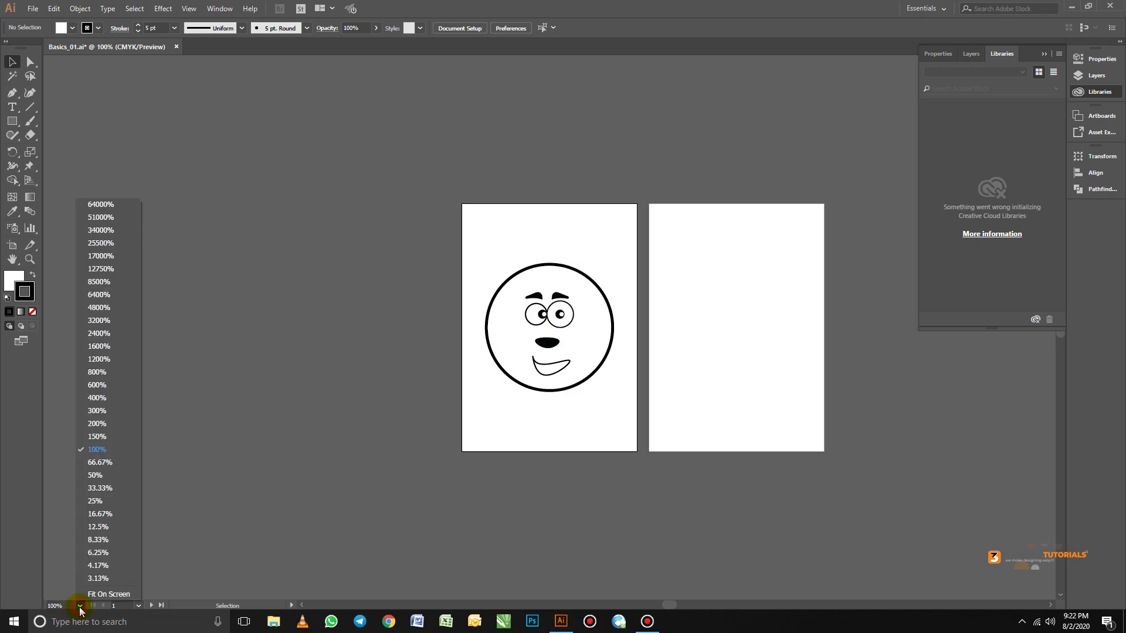
click(101, 436)
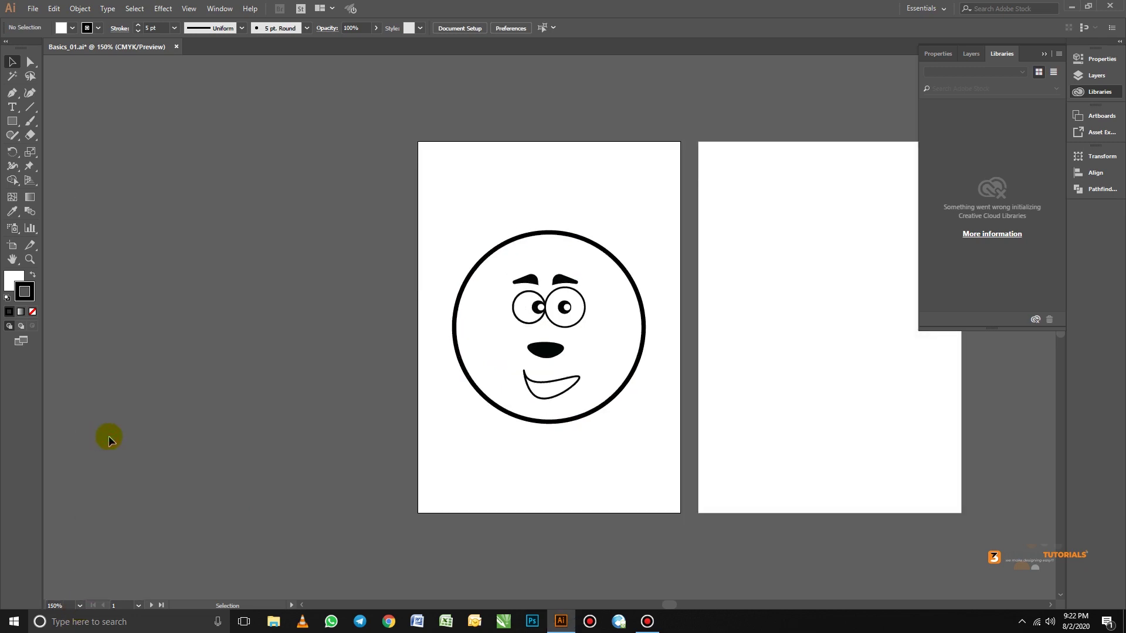
drag(608, 412, 512, 386)
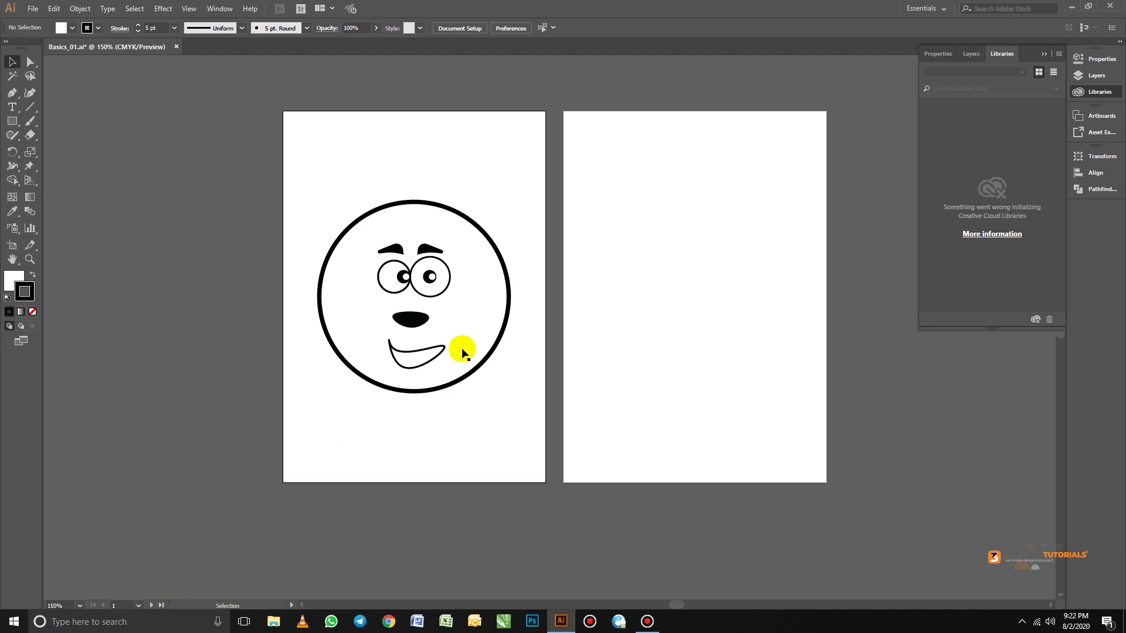
Jump to artboard 2, then back to artboard 1 via the Artboard Navigation list.
click(139, 605)
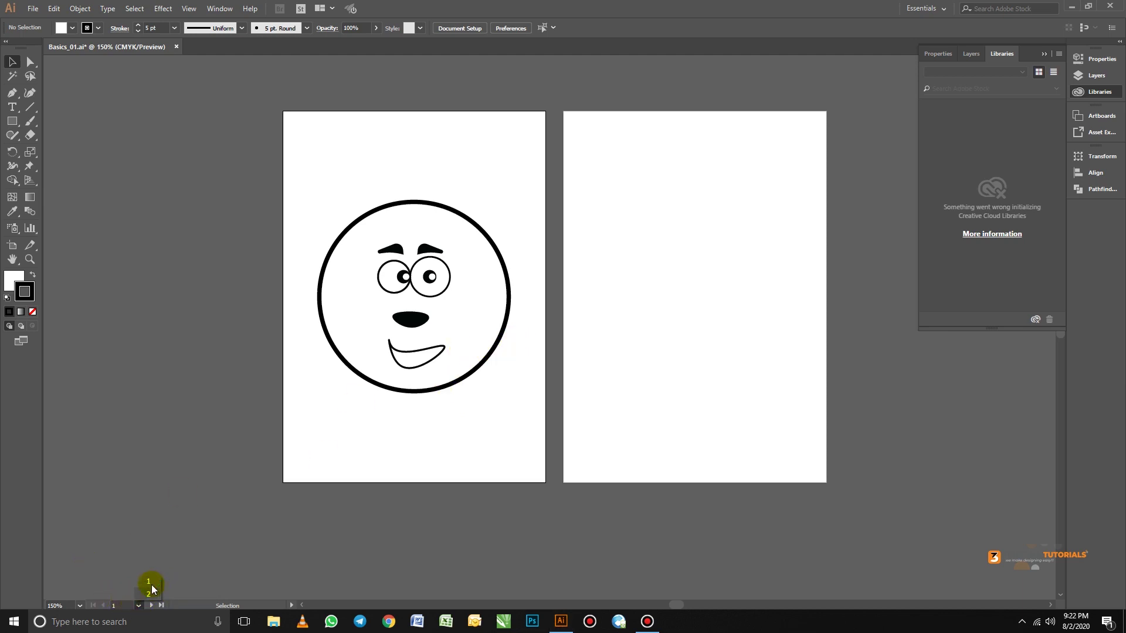
click(150, 593)
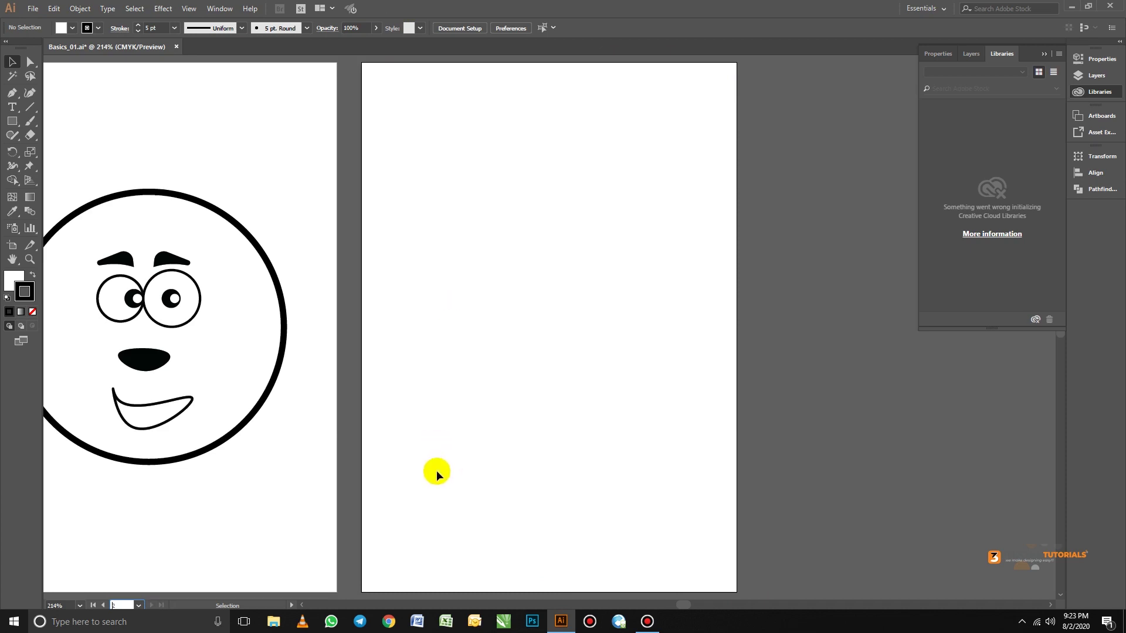
click(139, 605)
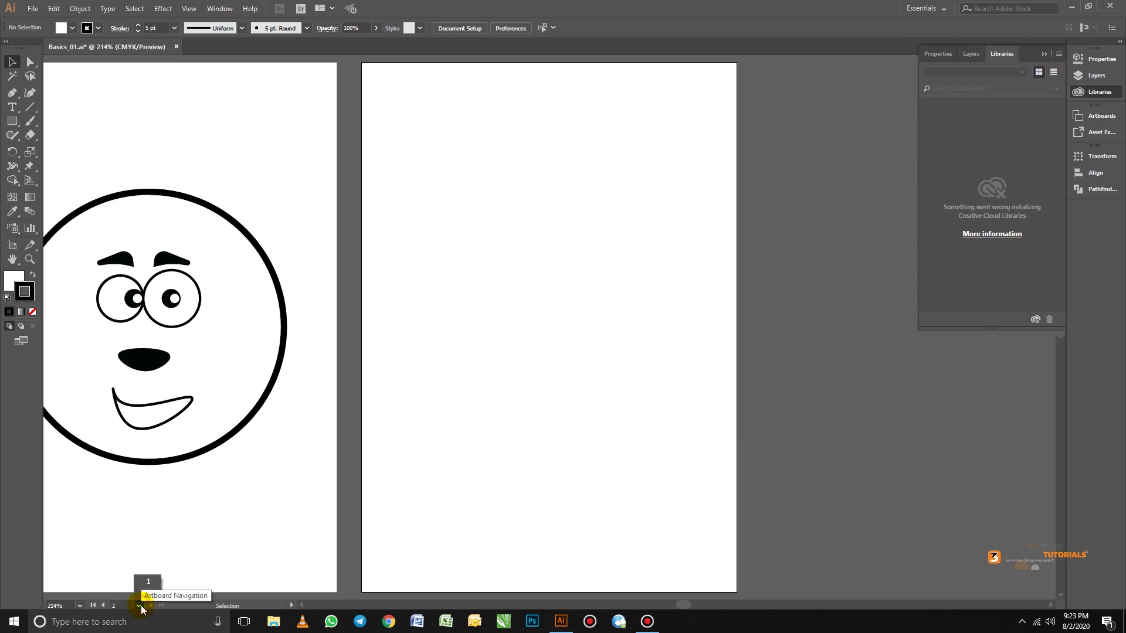
click(150, 580)
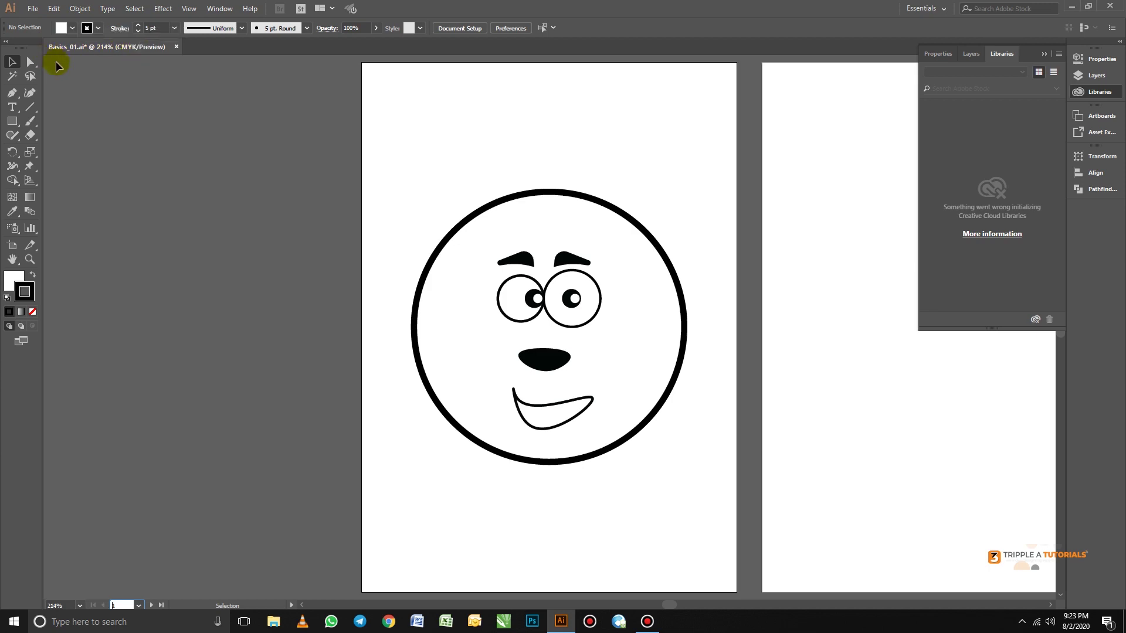
click(33, 8)
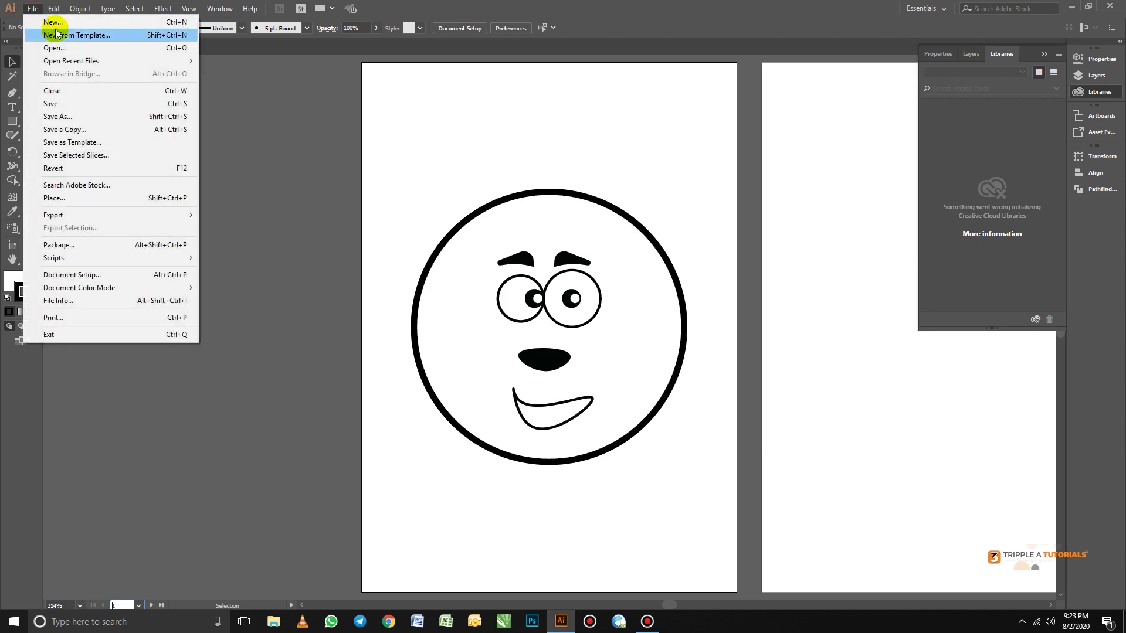
click(47, 22)
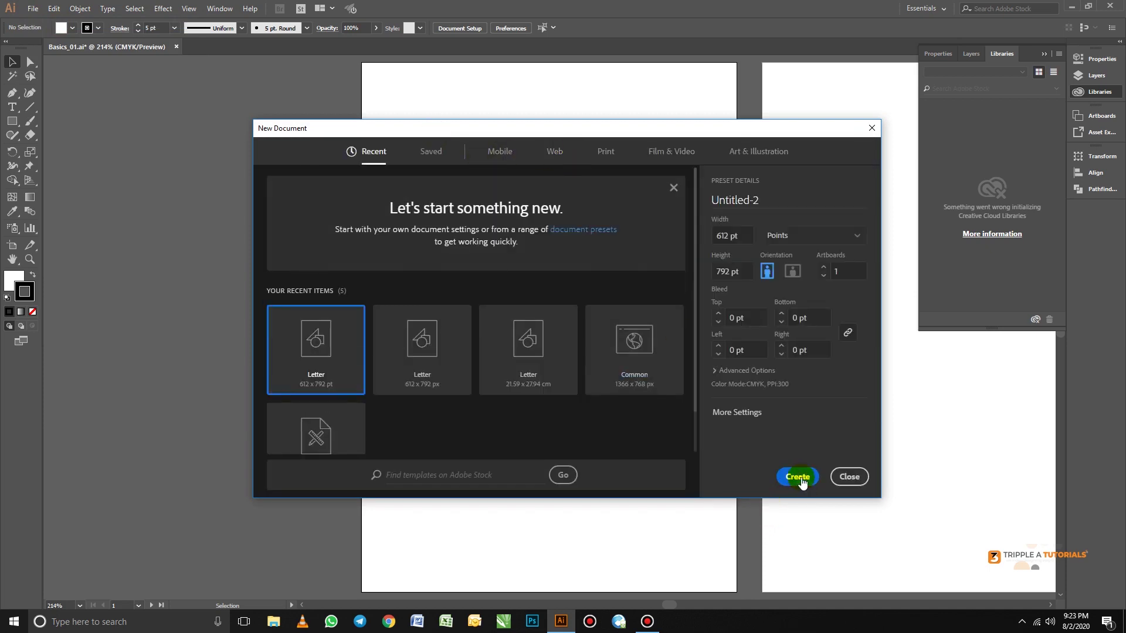
click(799, 477)
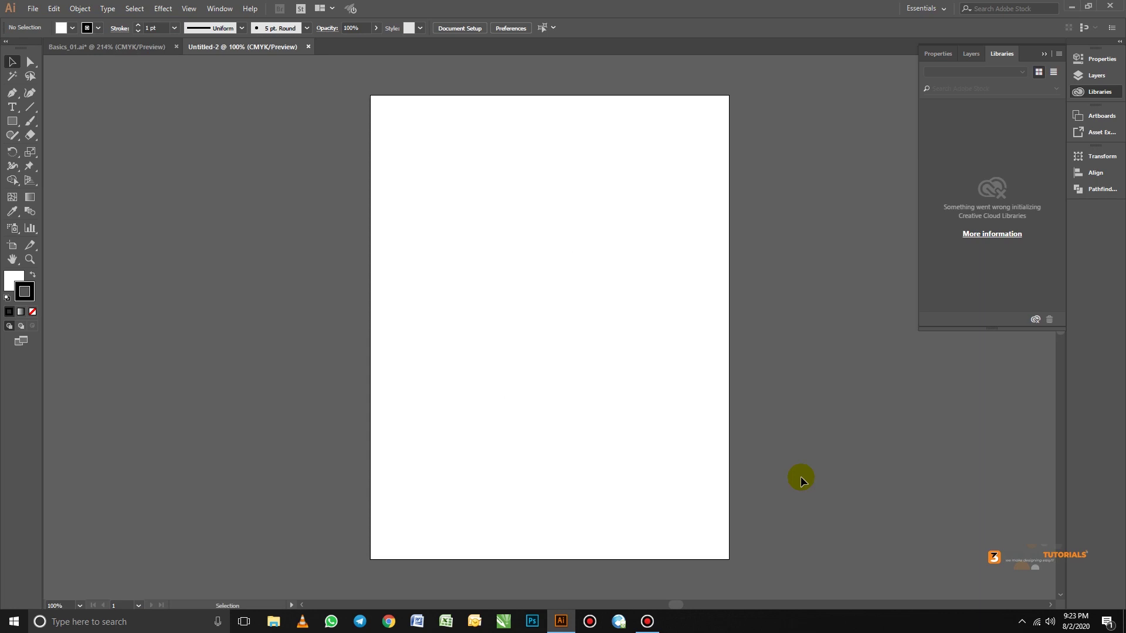
click(147, 47)
click(237, 45)
click(154, 49)
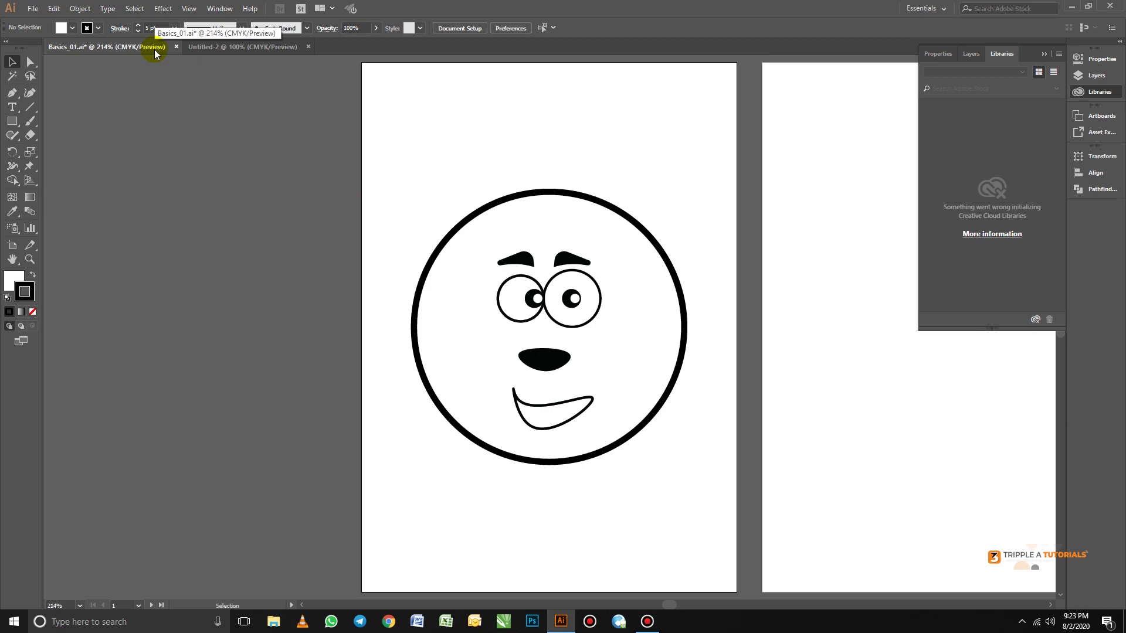
click(240, 48)
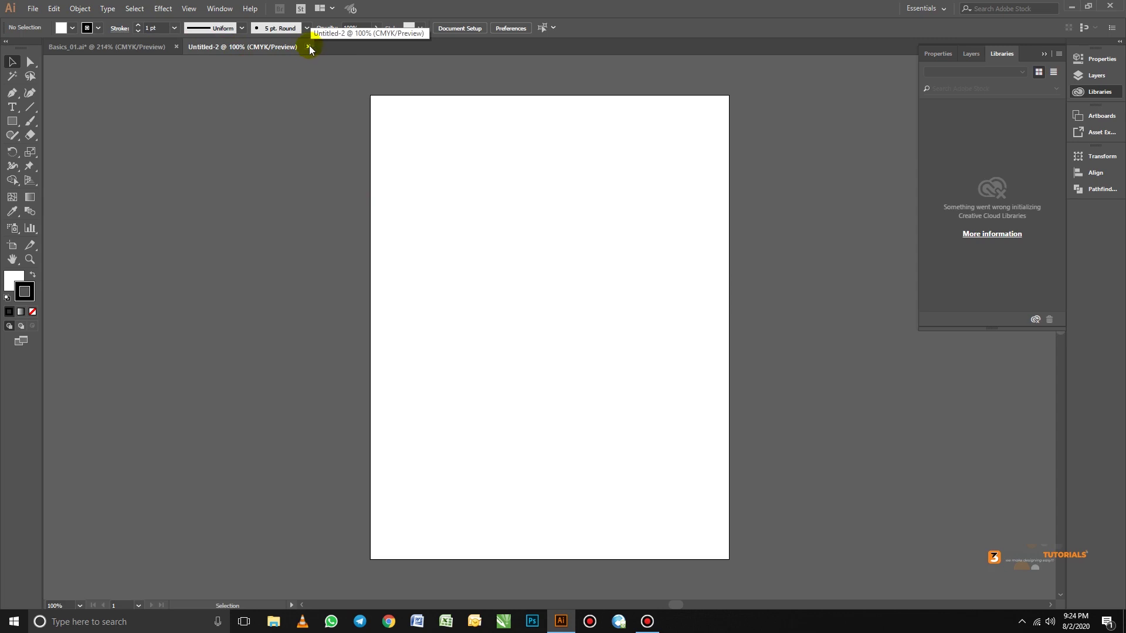
click(309, 47)
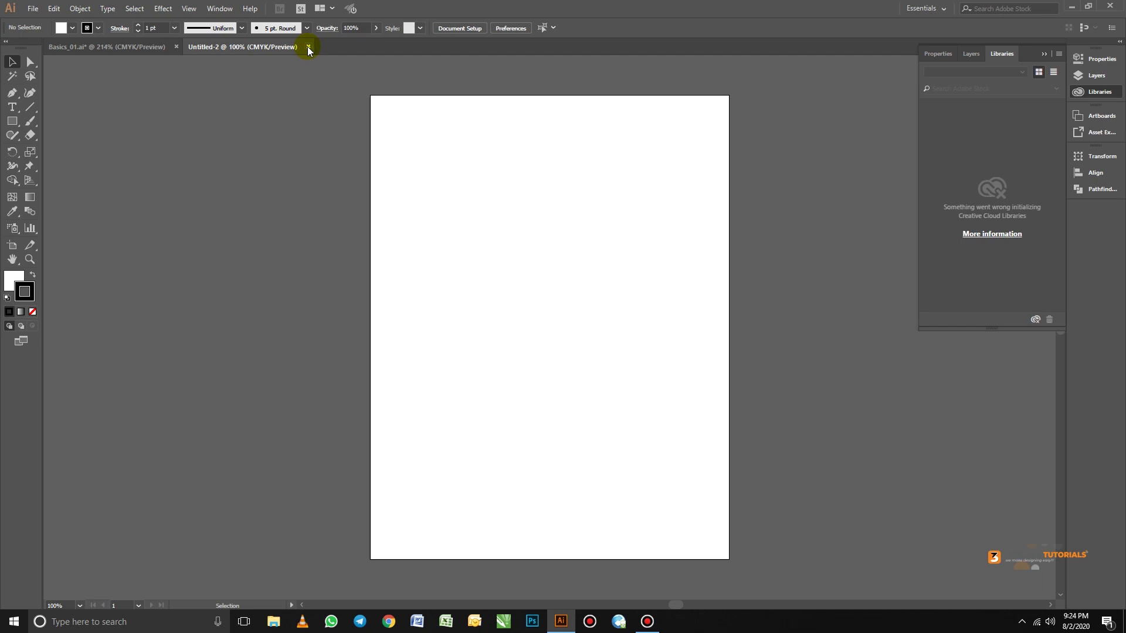
click(309, 47)
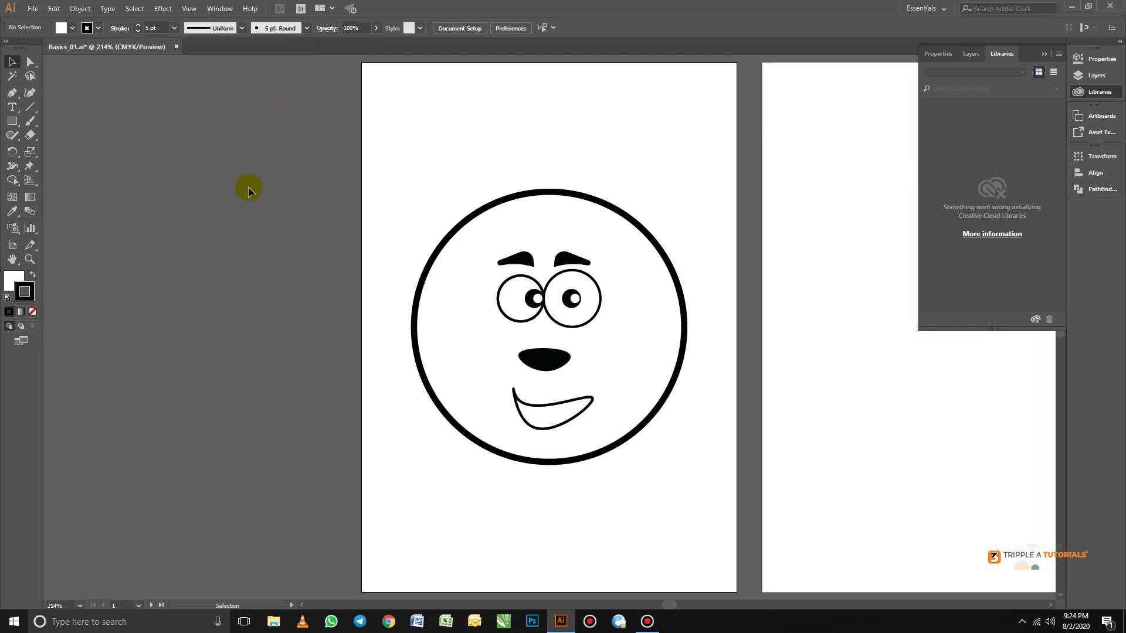
scroll(248, 187, down, 1)
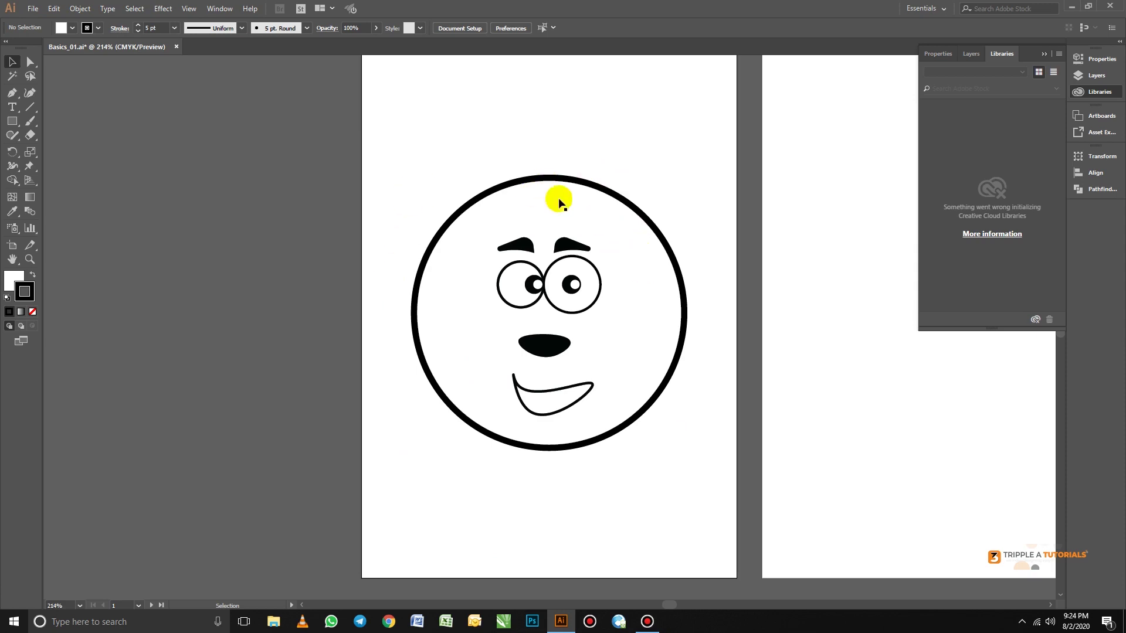
scroll(478, 232, down, 2)
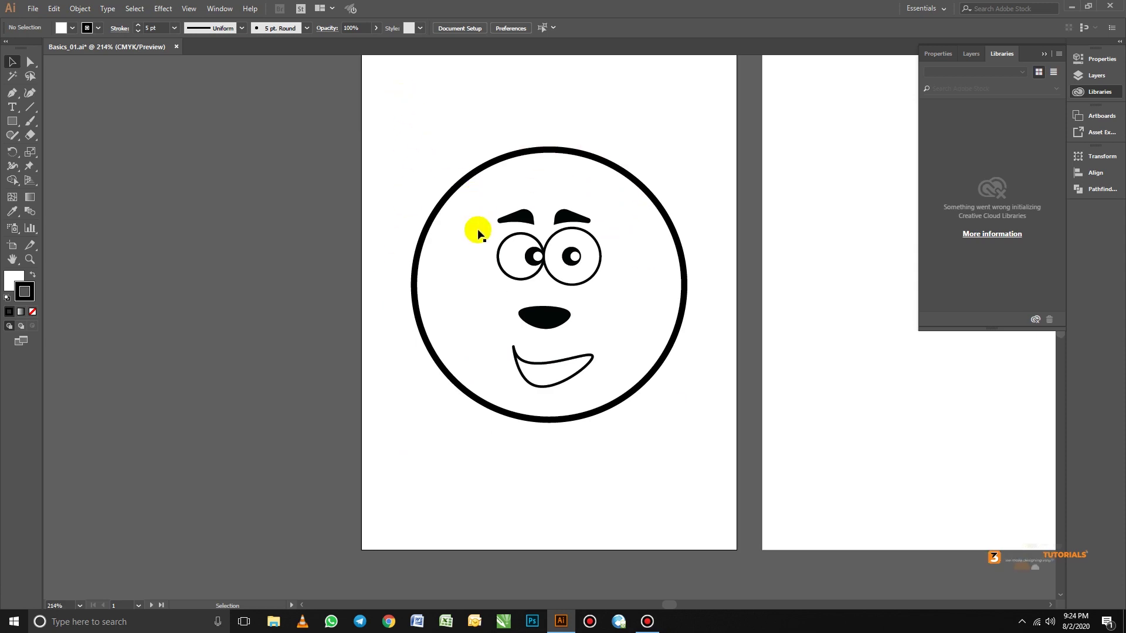
scroll(478, 232, up, 4)
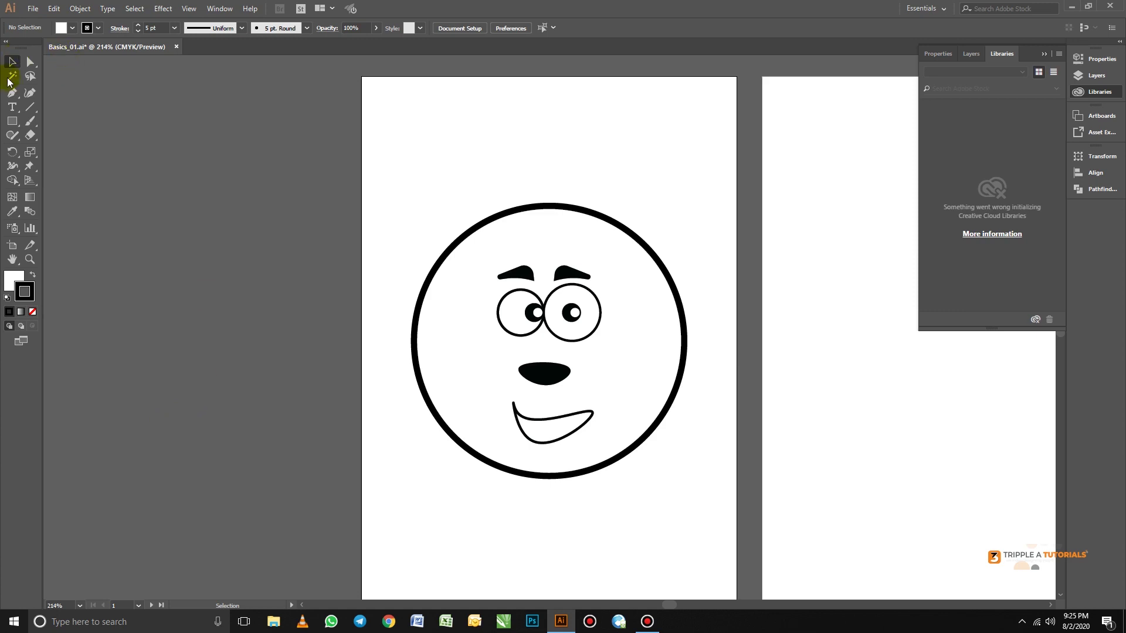
Place a 'Lorem ipsum' text above the face and drag it onto the pasteboard left of the artboard.
click(12, 108)
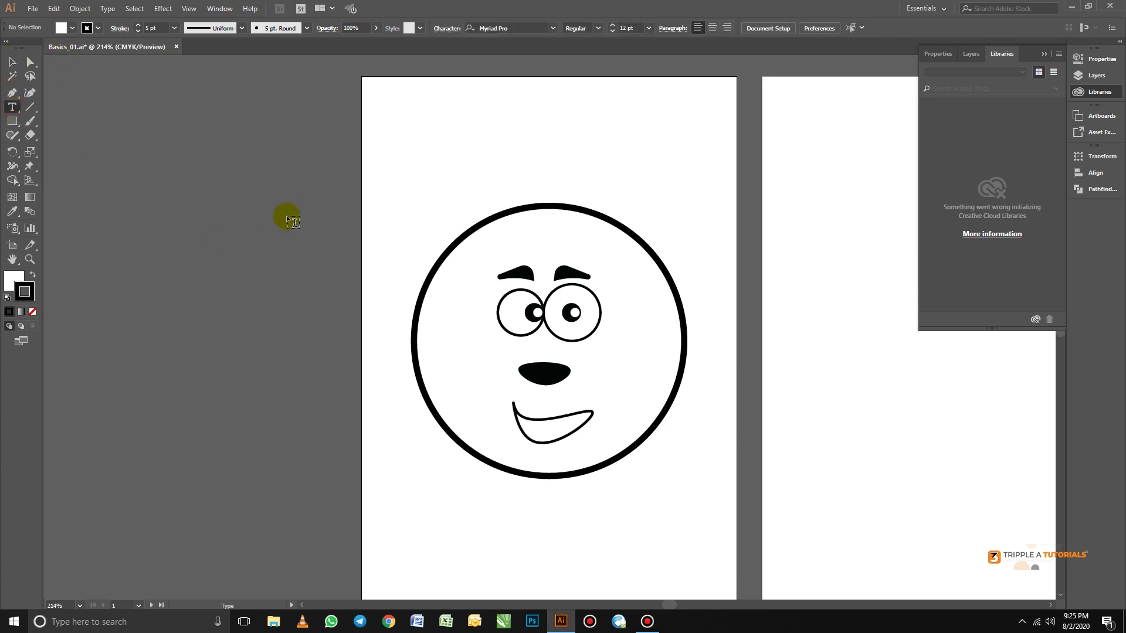
click(439, 124)
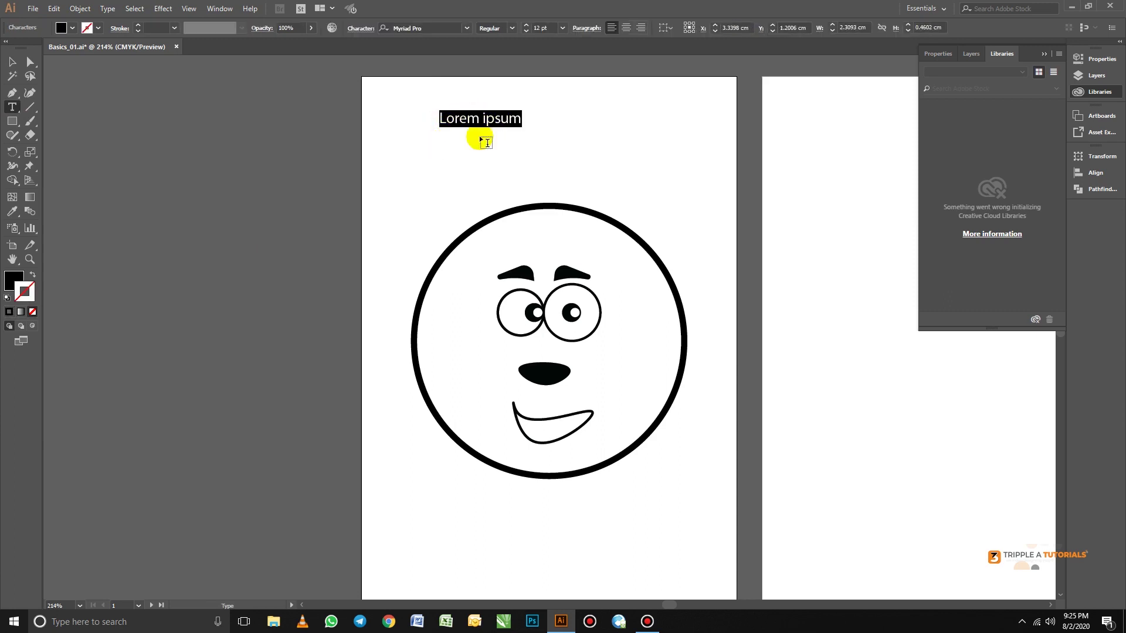
click(12, 61)
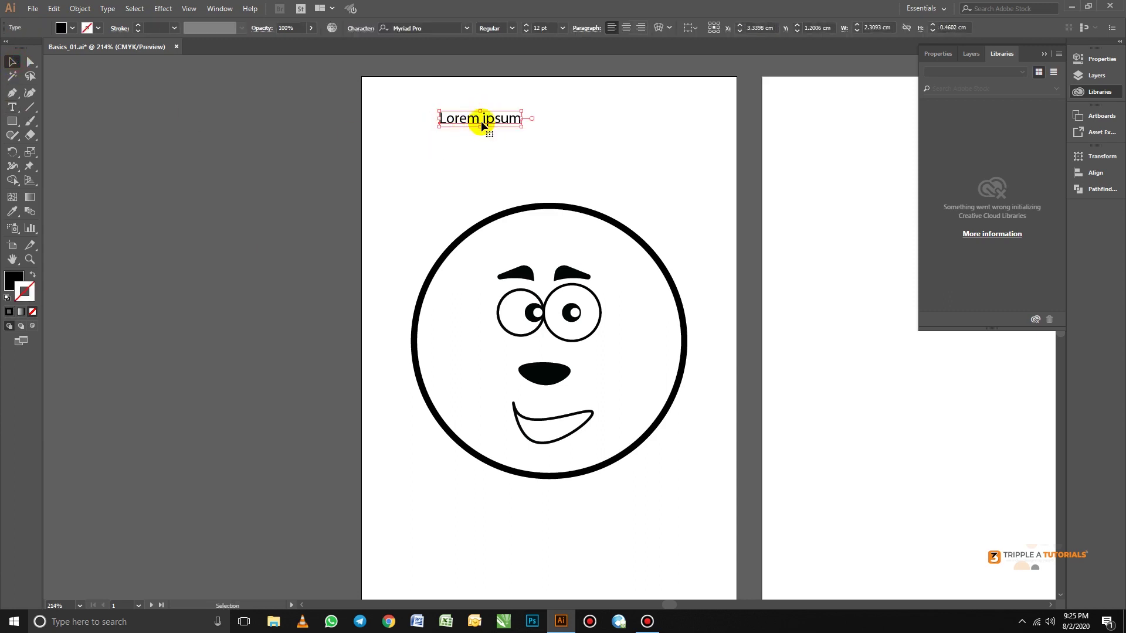
drag(486, 121, 473, 133)
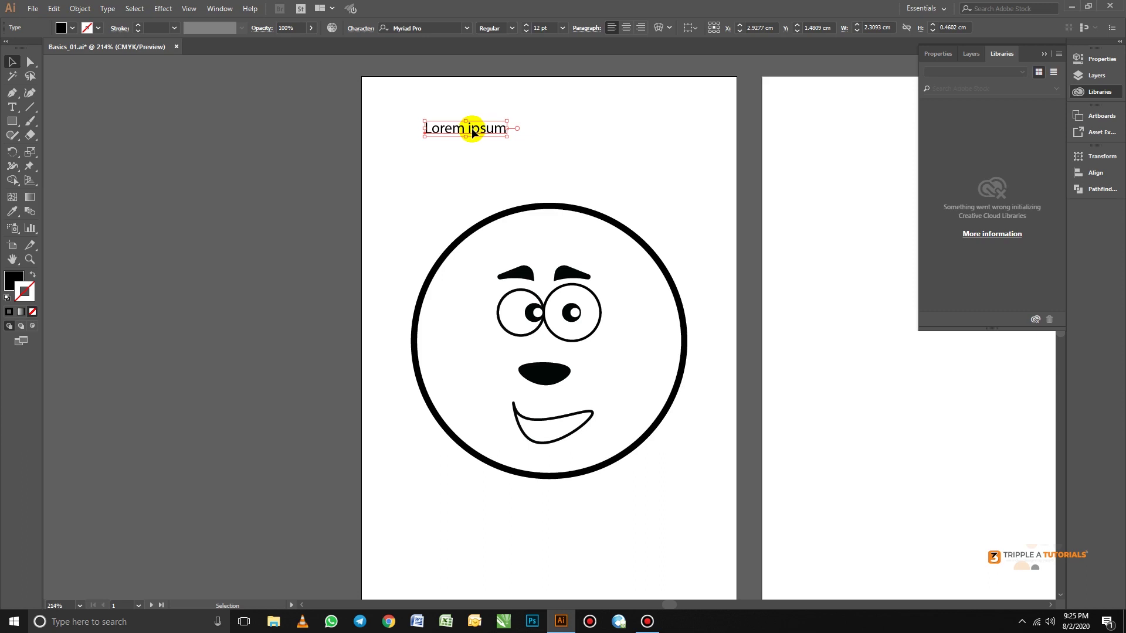
drag(472, 132, 267, 159)
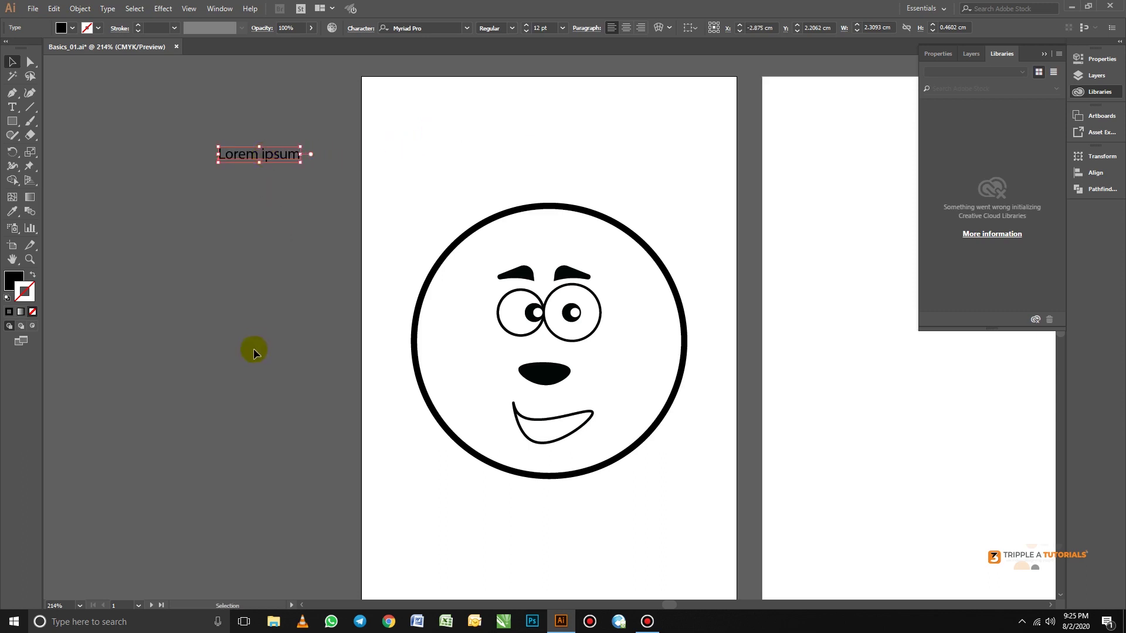